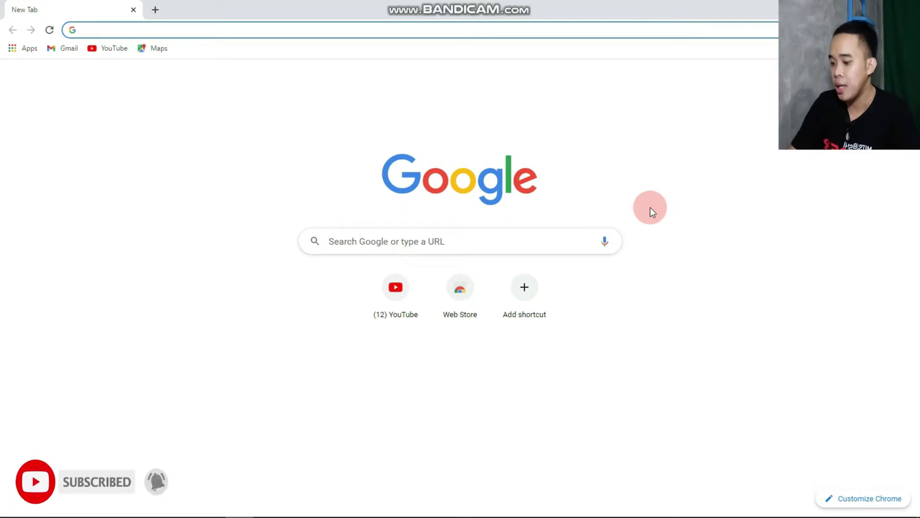
Search the web for sss, open the Social Security System website and pass its robot check.
type("sss")
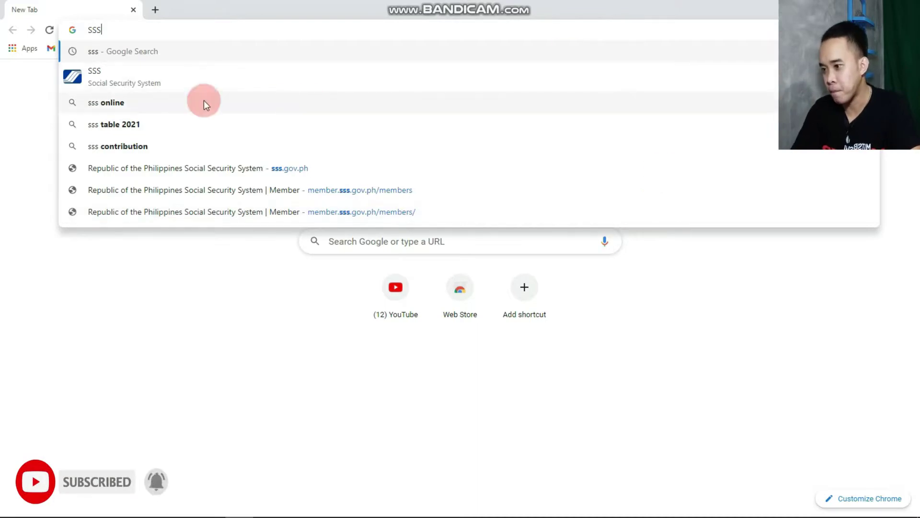
left_click(180, 79)
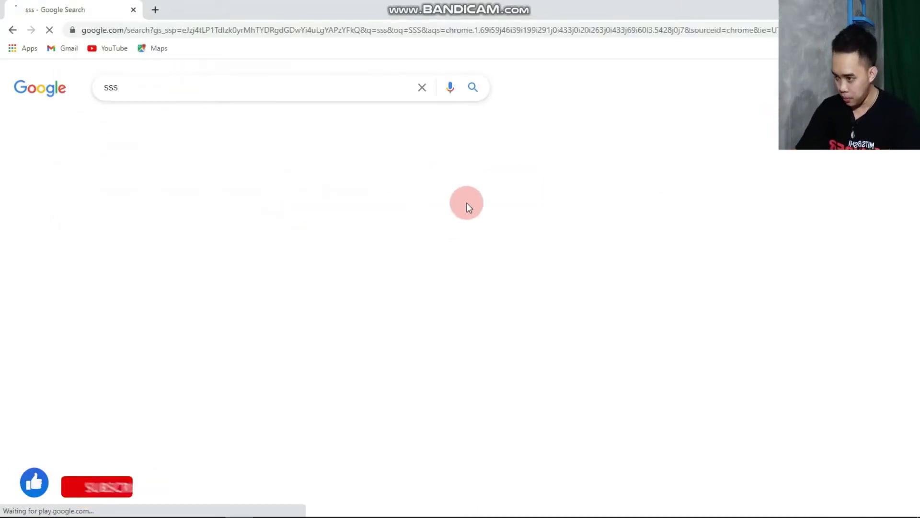
left_click(185, 186)
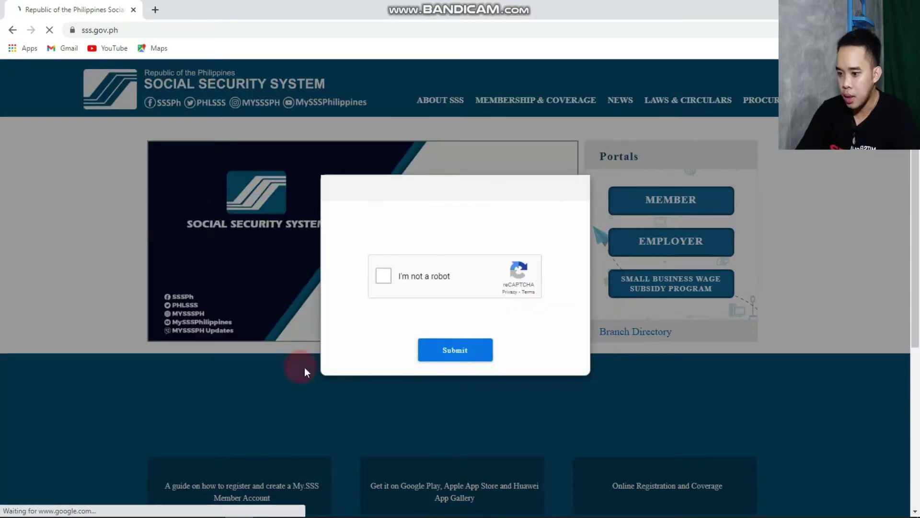
left_click(390, 280)
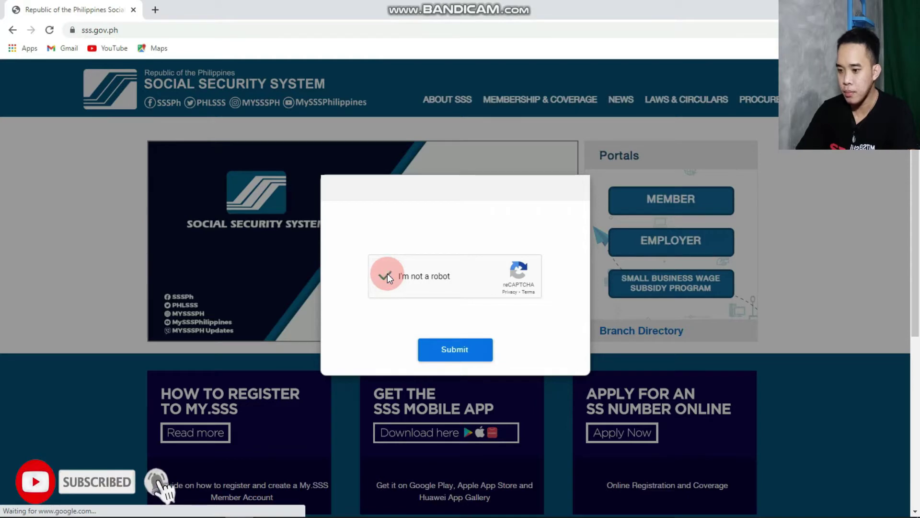
left_click(451, 351)
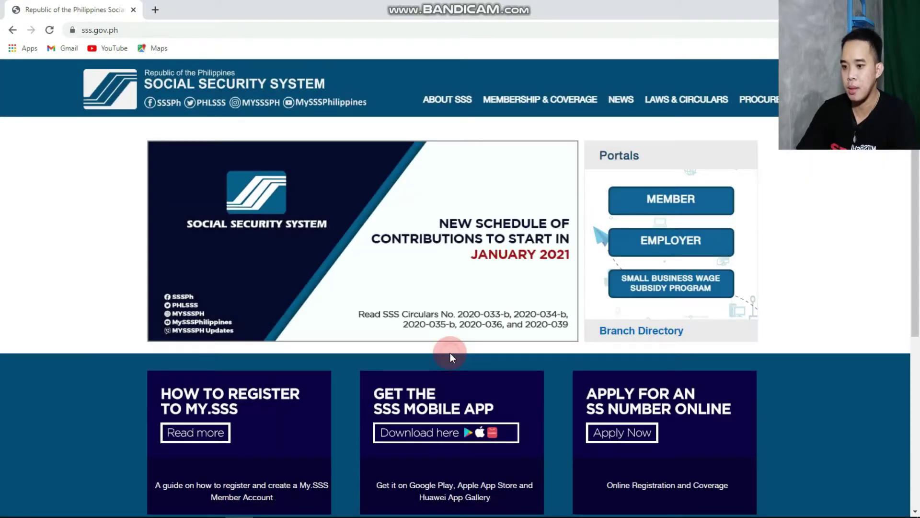
Open the My.SSS registration from the member portal, certify having read the web registration reminders and proceed to the form.
left_click(690, 215)
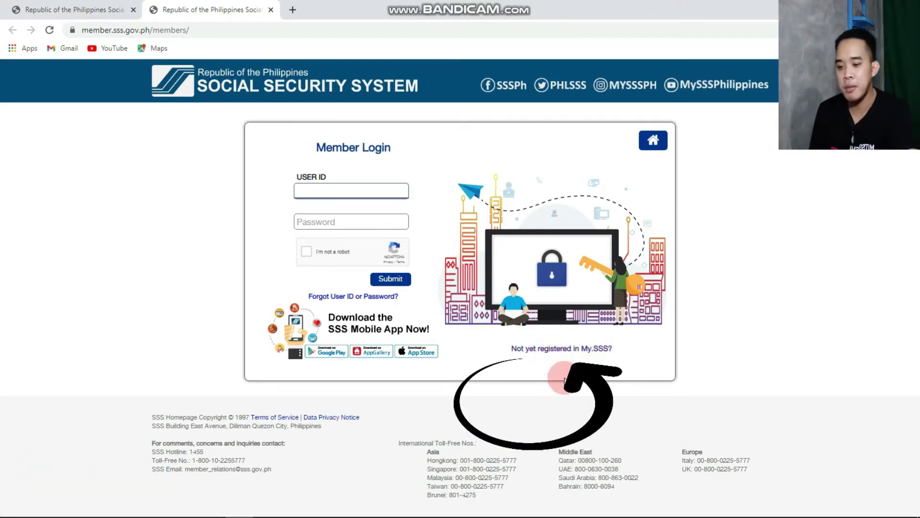
left_click(582, 349)
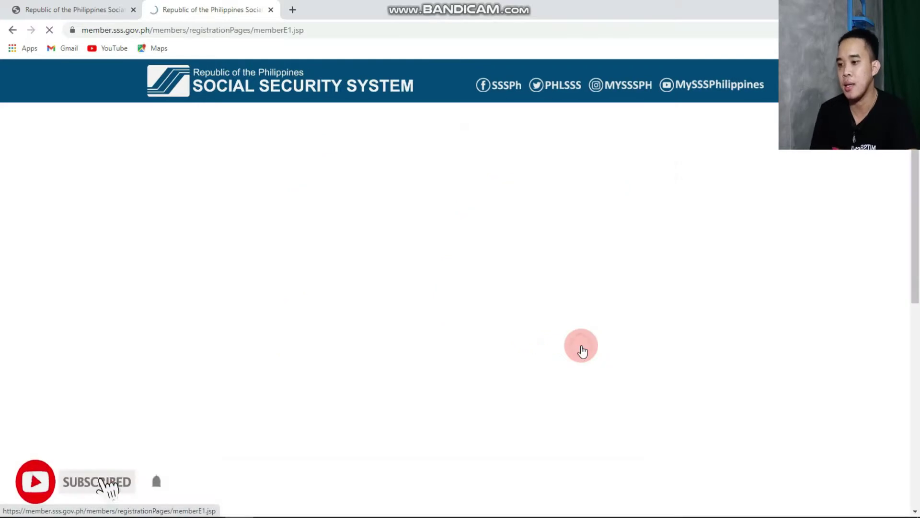
left_click_drag(659, 275, 650, 99)
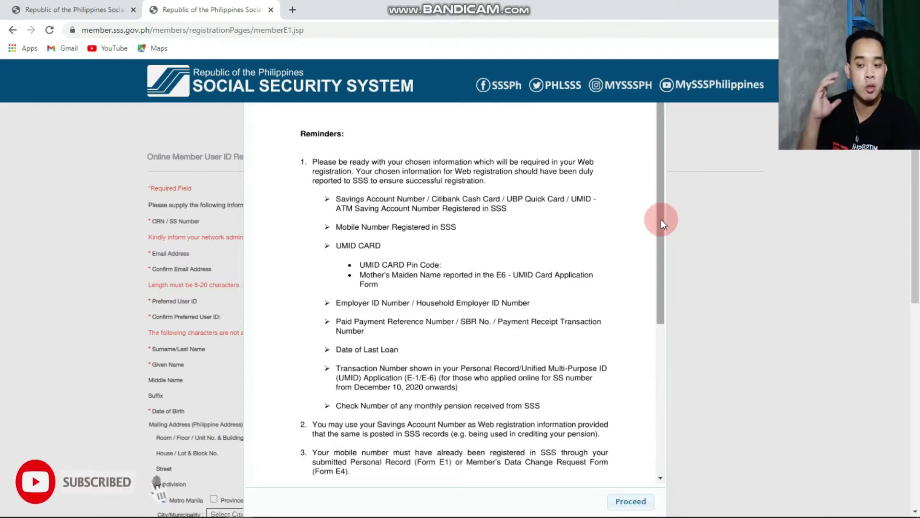
left_click_drag(661, 218, 658, 377)
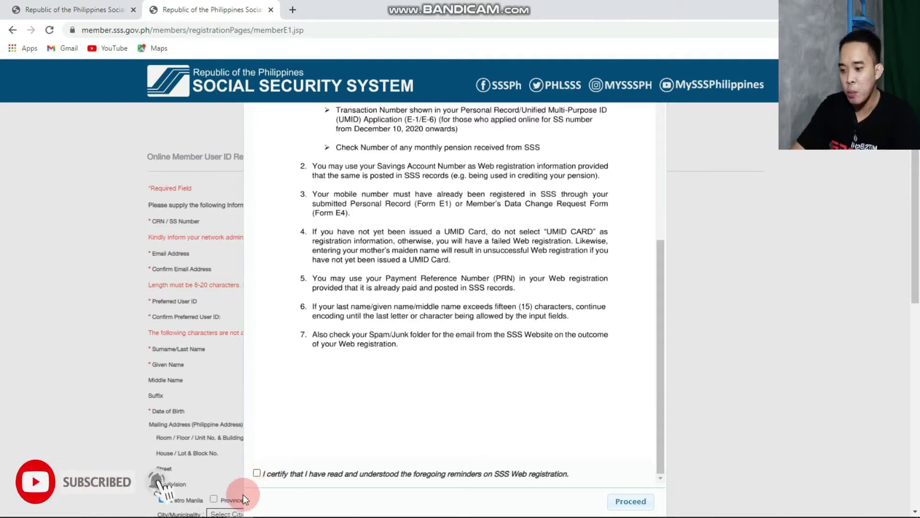
left_click(257, 473)
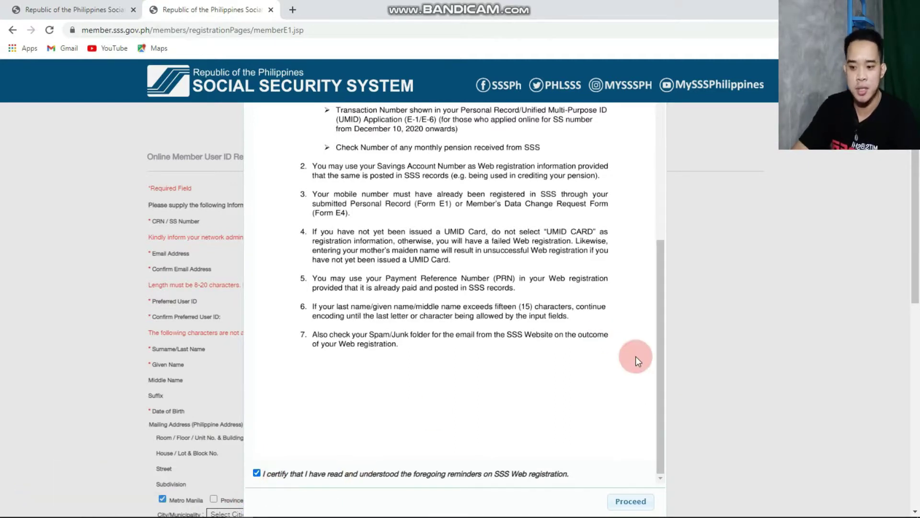
left_click(640, 500)
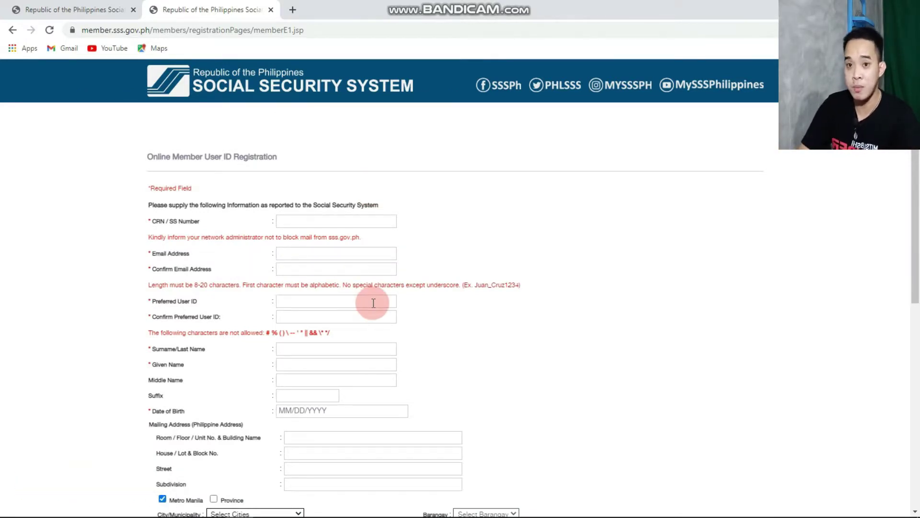
Examine the CRN / SS Number, email address and preferred user ID fields, including the user ID format example.
key("ctrl+plus")
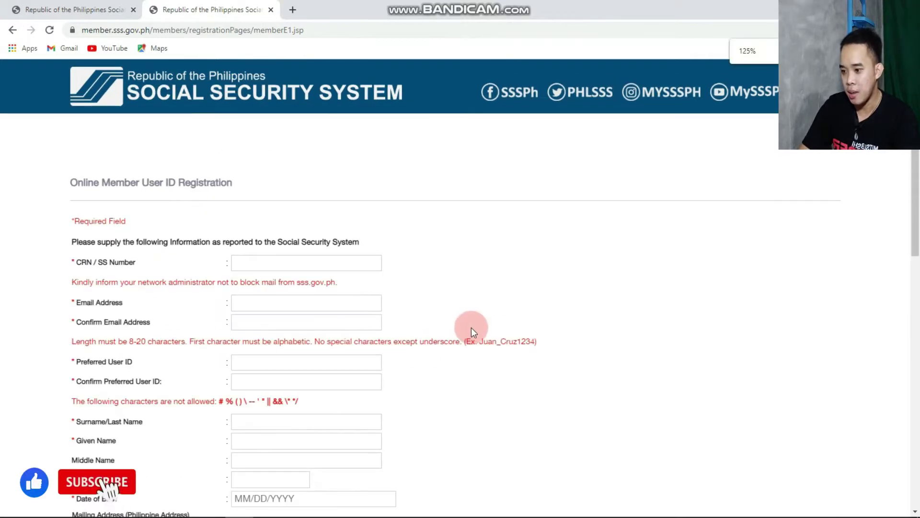
key("ctrl+plus")
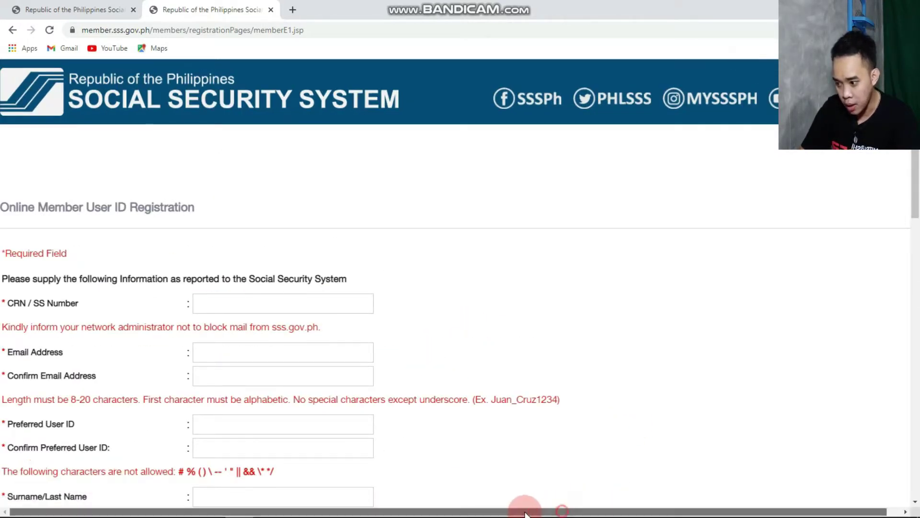
left_click_drag(916, 179, 916, 196)
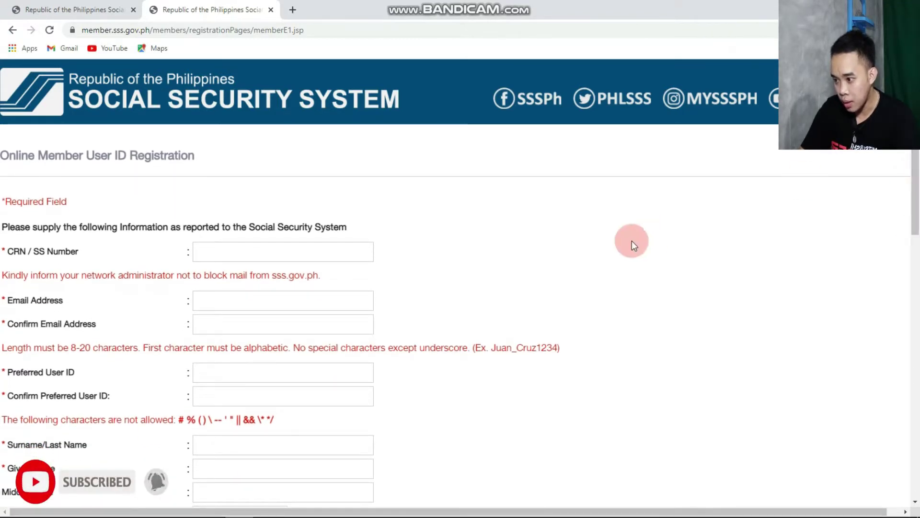
key("ctrl+minus")
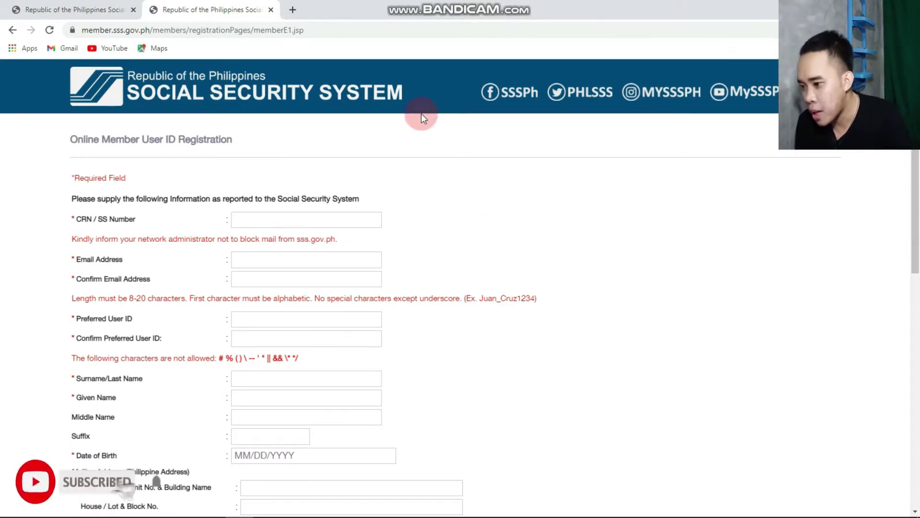
left_click(256, 225)
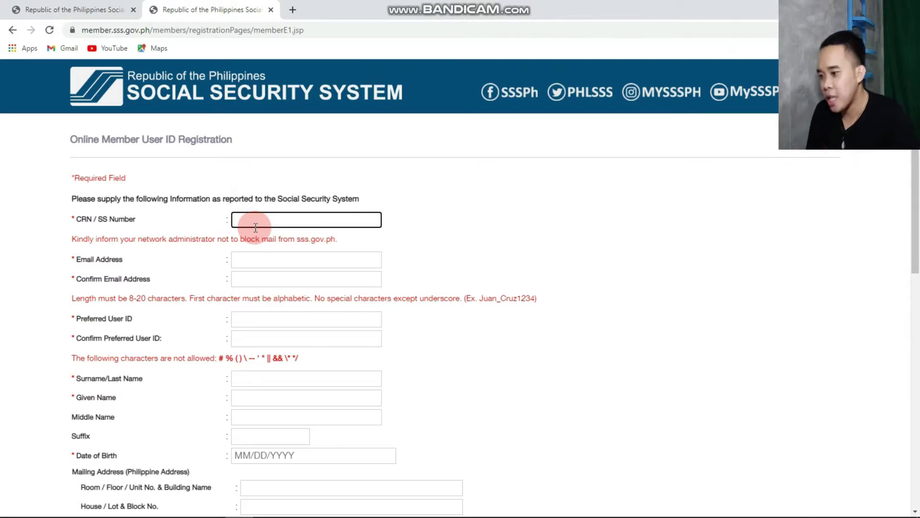
left_click(253, 260)
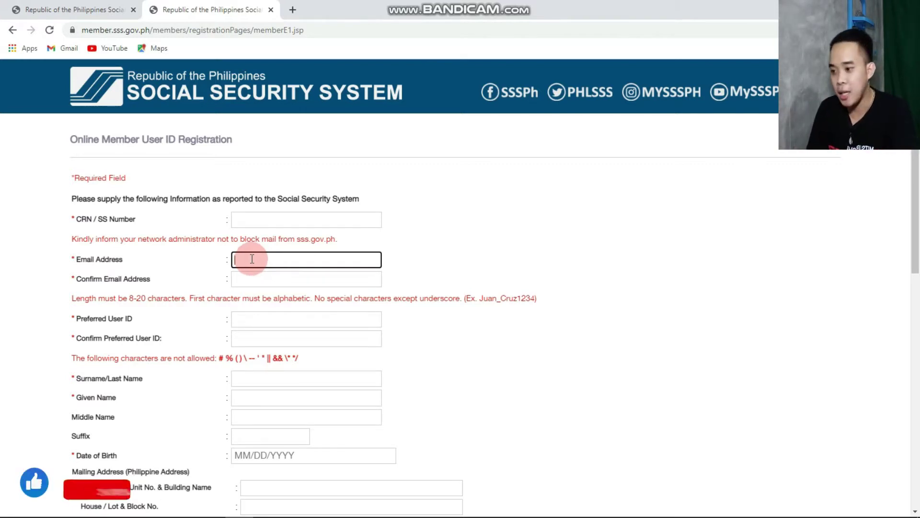
left_click(242, 279)
scroll(377, 320, "down", 1)
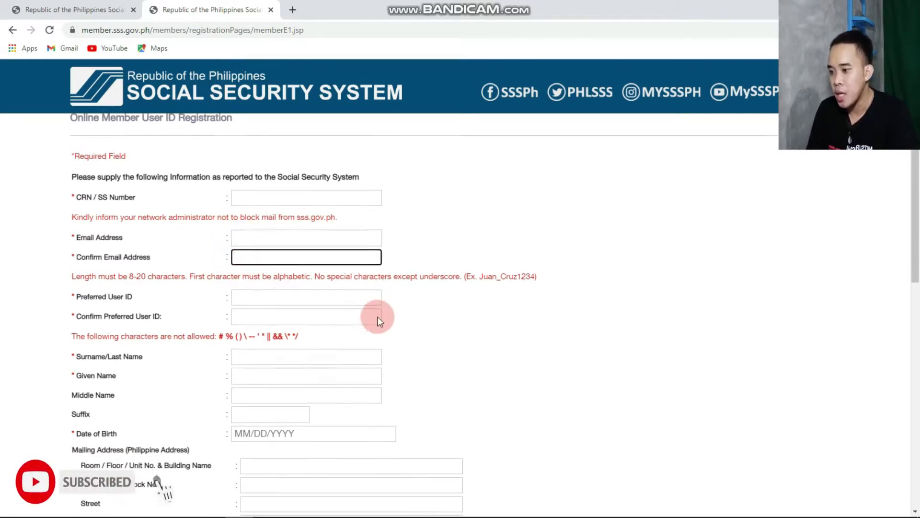
left_click(235, 262)
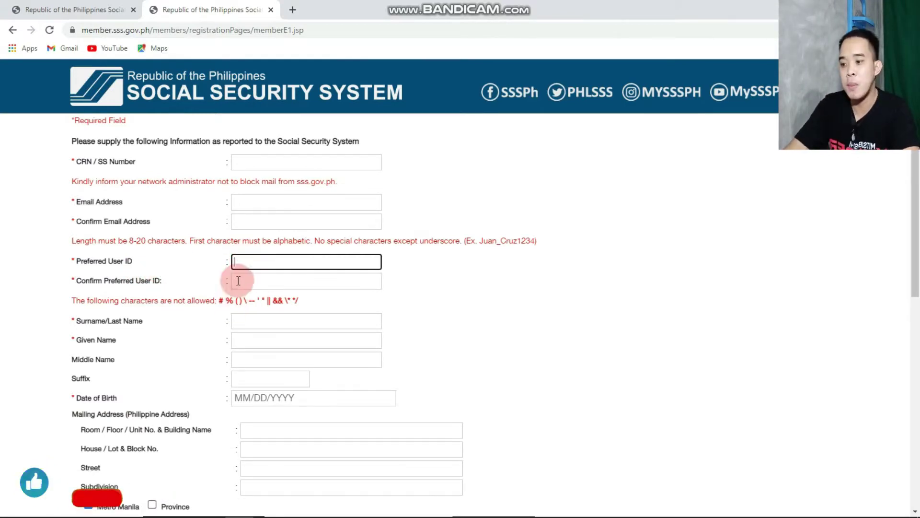
left_click_drag(478, 245, 508, 255)
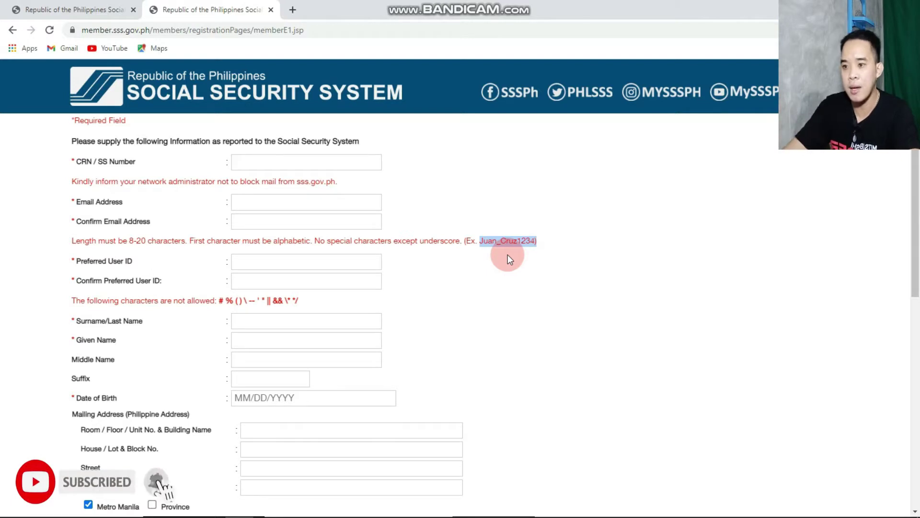
left_click(243, 288)
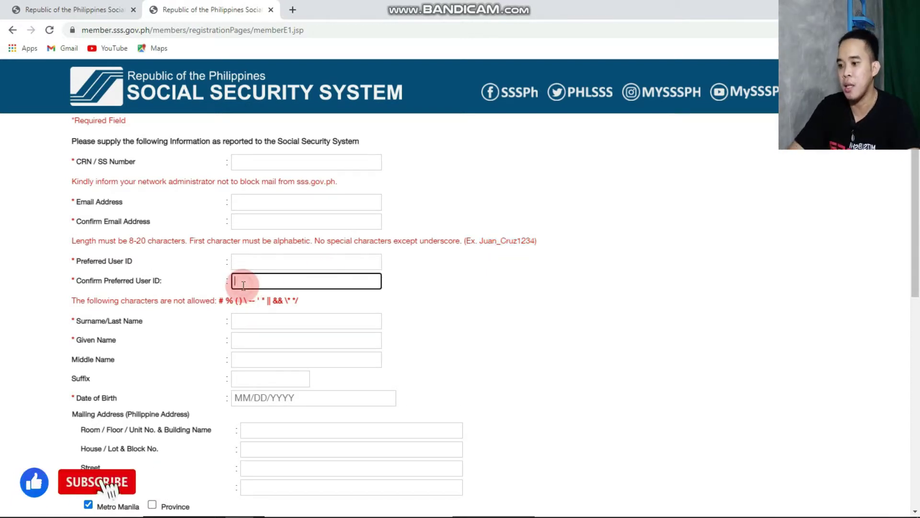
Review the surname, given name, middle name, suffix and date of birth fields of the registration form.
left_click(251, 325)
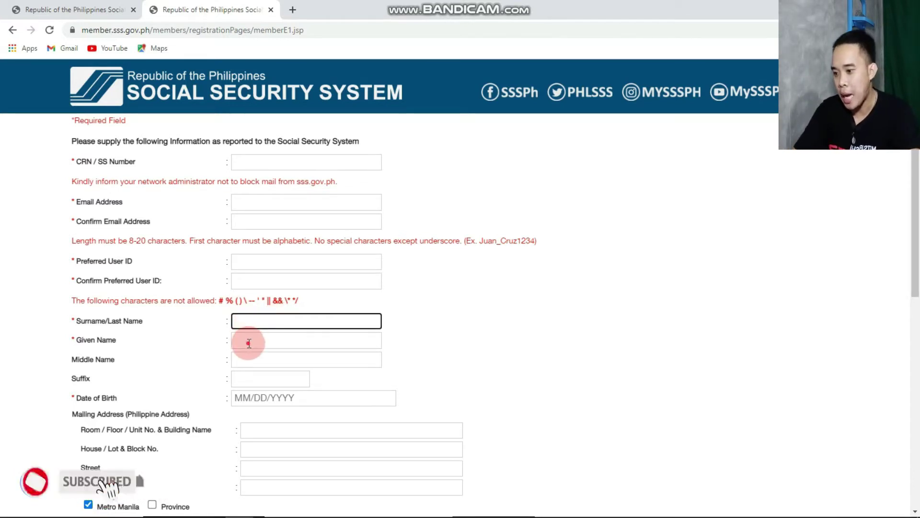
left_click(249, 342)
left_click(245, 360)
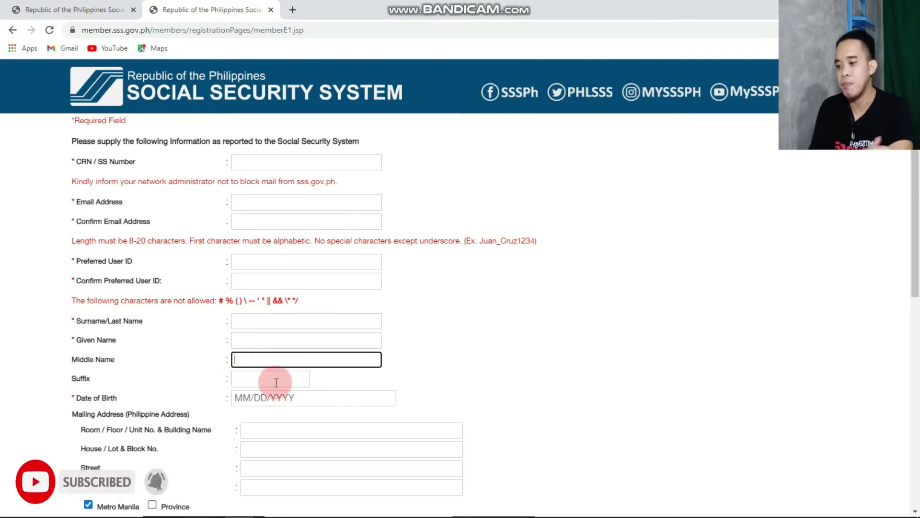
left_click(277, 382)
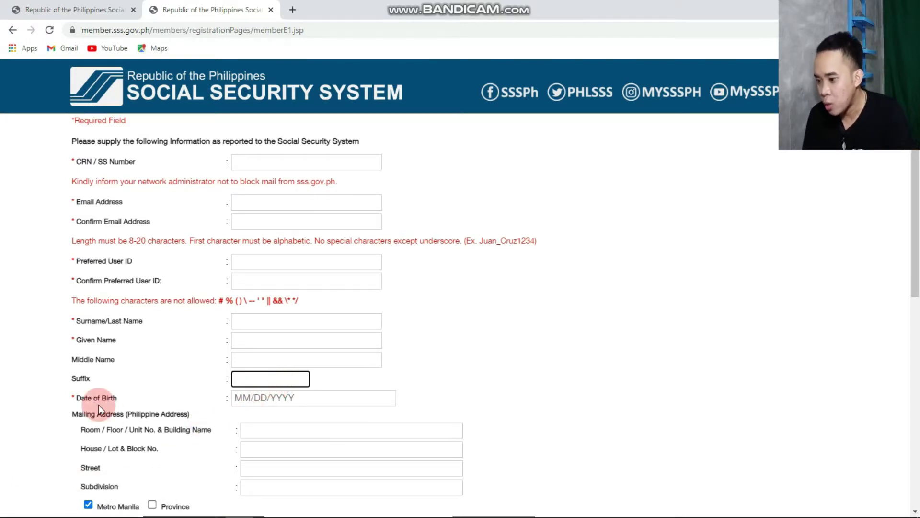
left_click(304, 398)
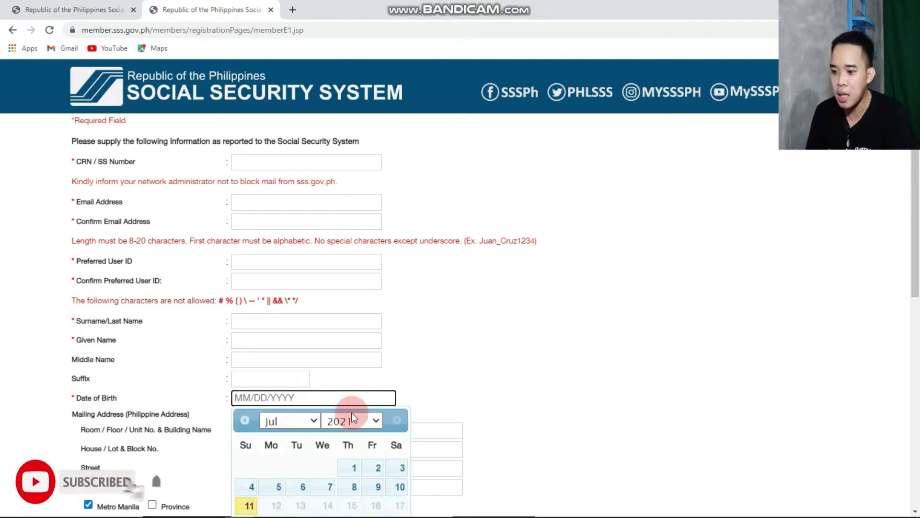
scroll(471, 426, "down", 3)
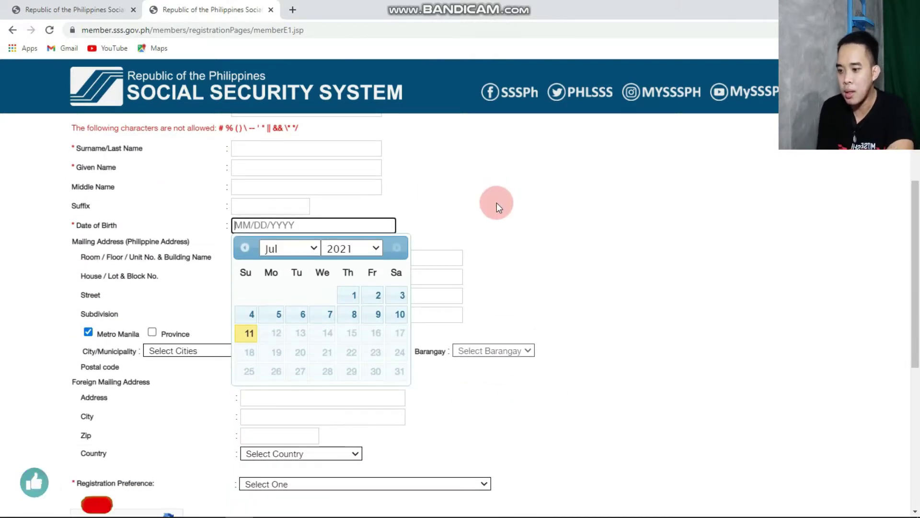
left_click(575, 249)
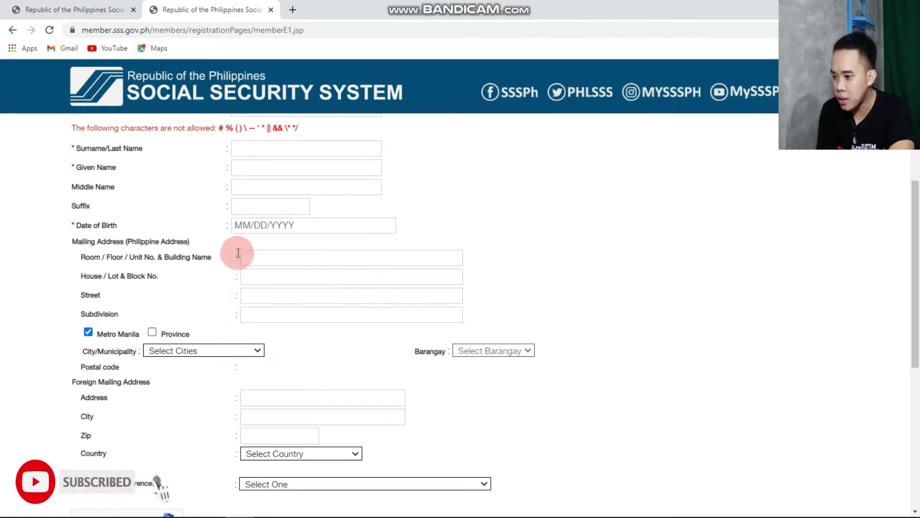
Review the unit, house, street and subdivision fields of the Philippine mailing address.
left_click(266, 262)
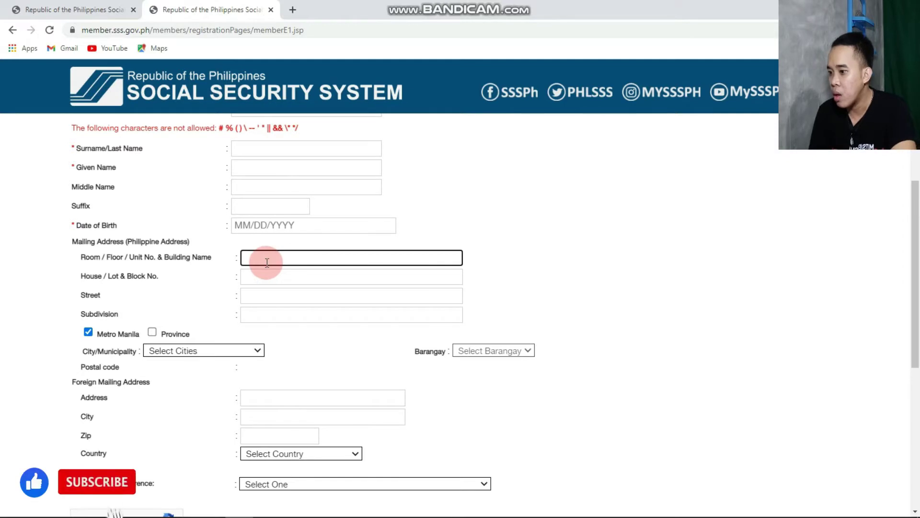
left_click(252, 278)
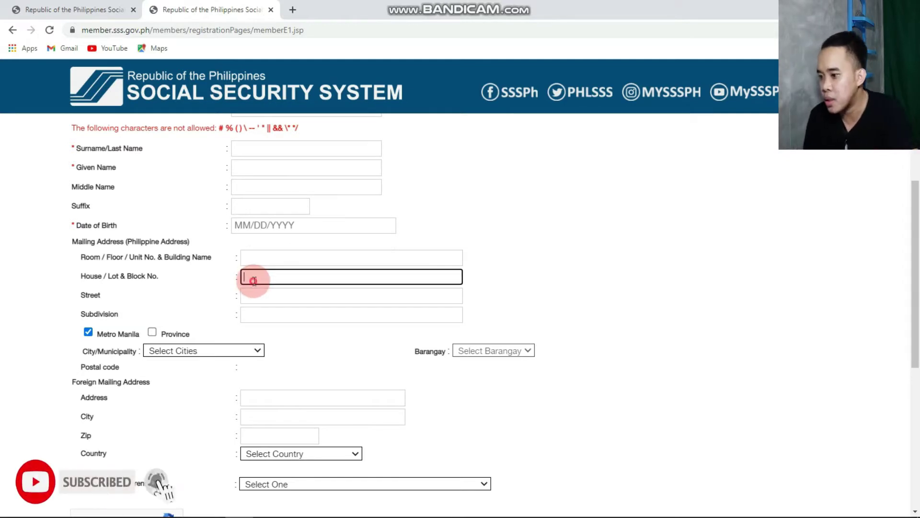
left_click(258, 290)
key("Tab")
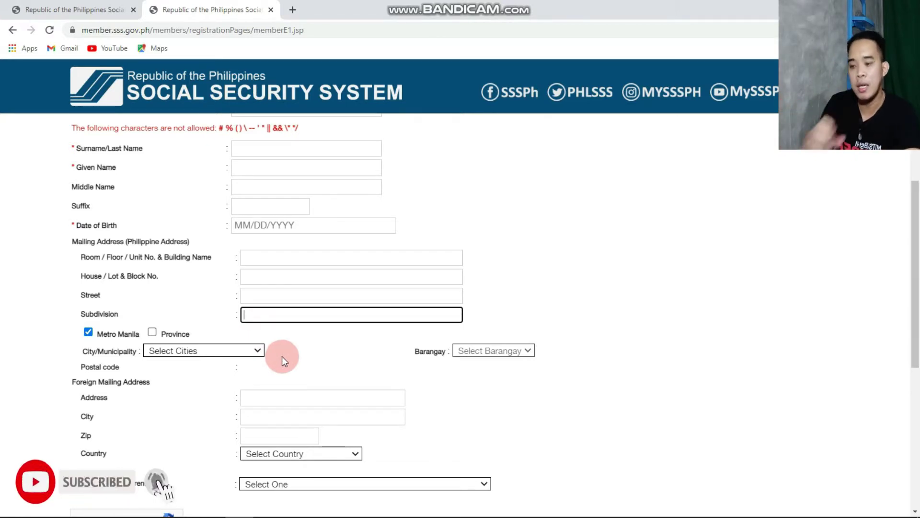
Keep the mailing address in Metro Manila and select the member's city and barangay.
left_click(88, 333)
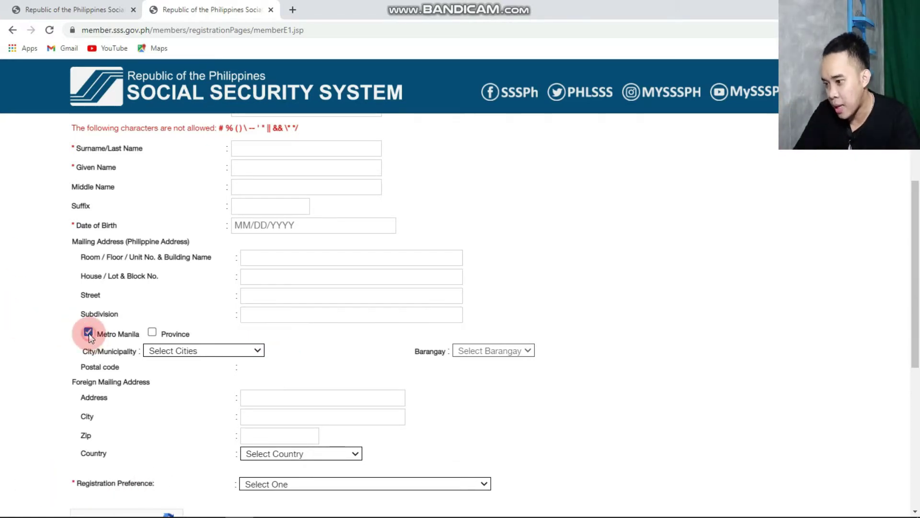
left_click(258, 350)
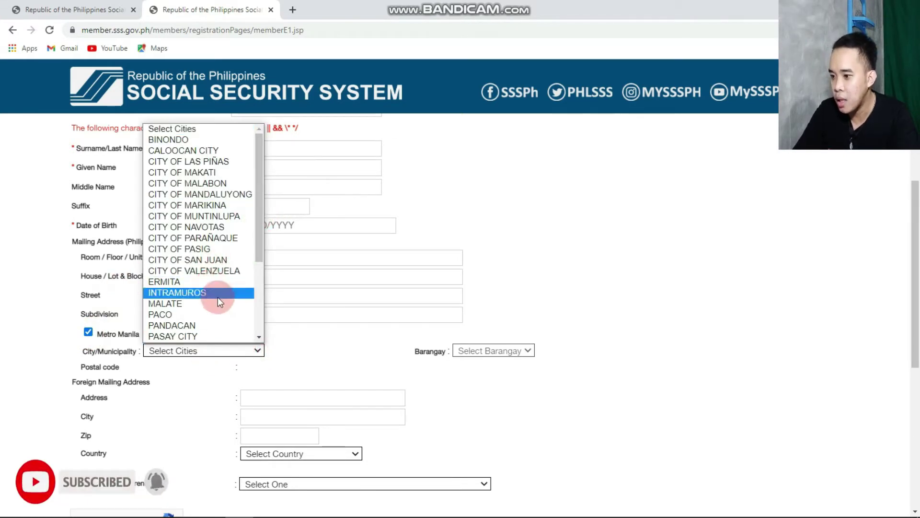
left_click(220, 272)
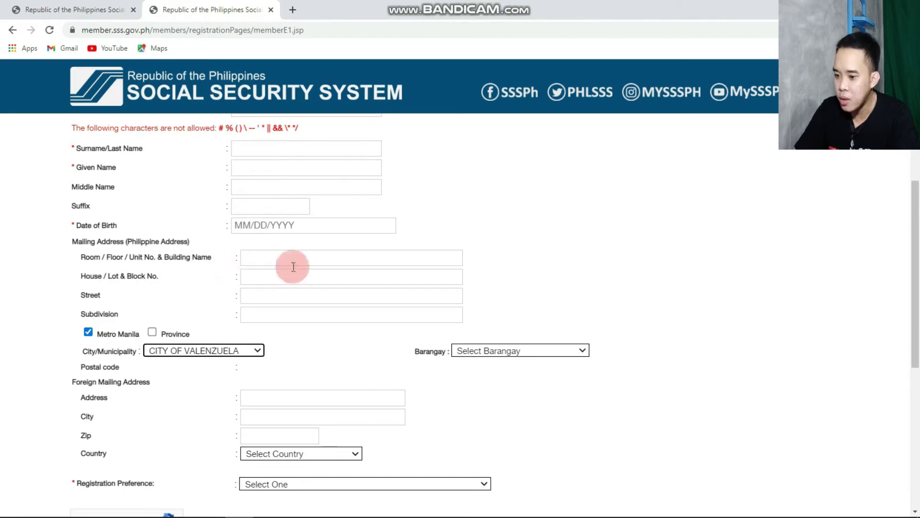
left_click(577, 351)
left_click_drag(585, 205, 584, 287)
left_click(497, 225)
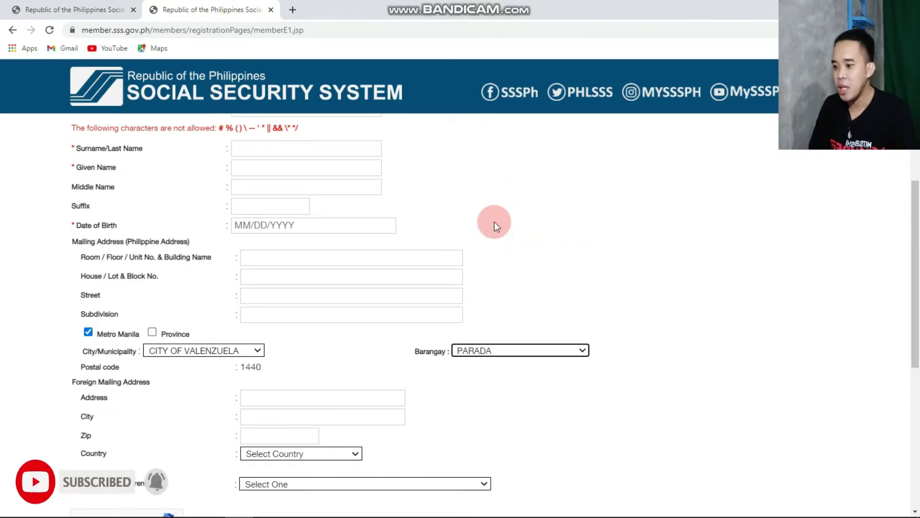
Switch the Philippine mailing address from Metro Manila to Province and select the member's province, city/municipality and barangay.
left_click(153, 333)
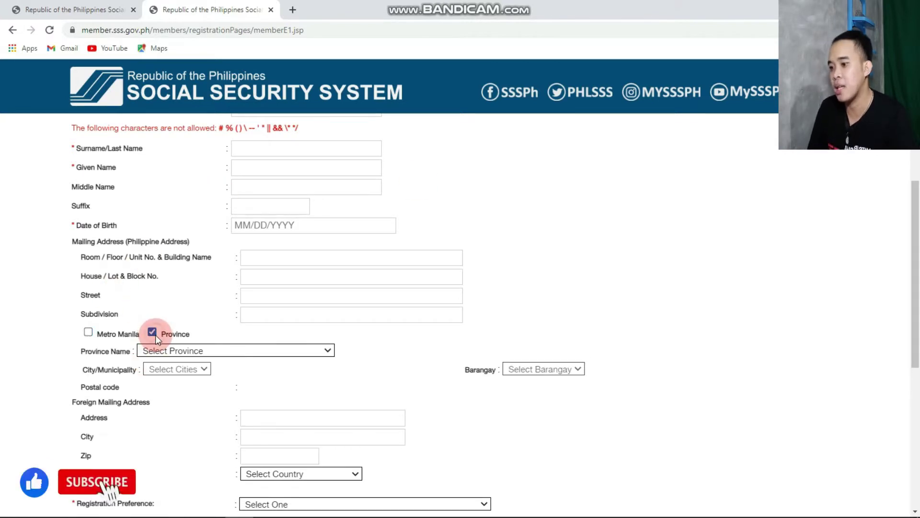
left_click(325, 351)
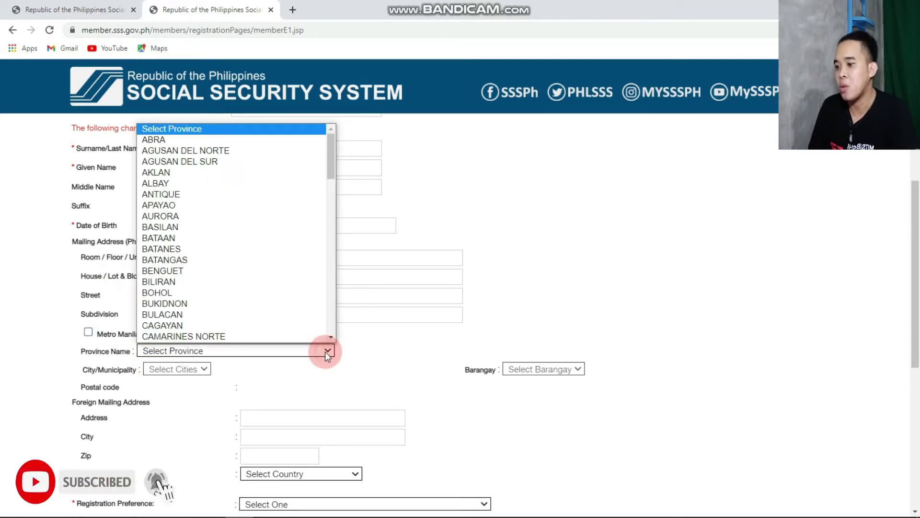
left_click(196, 241)
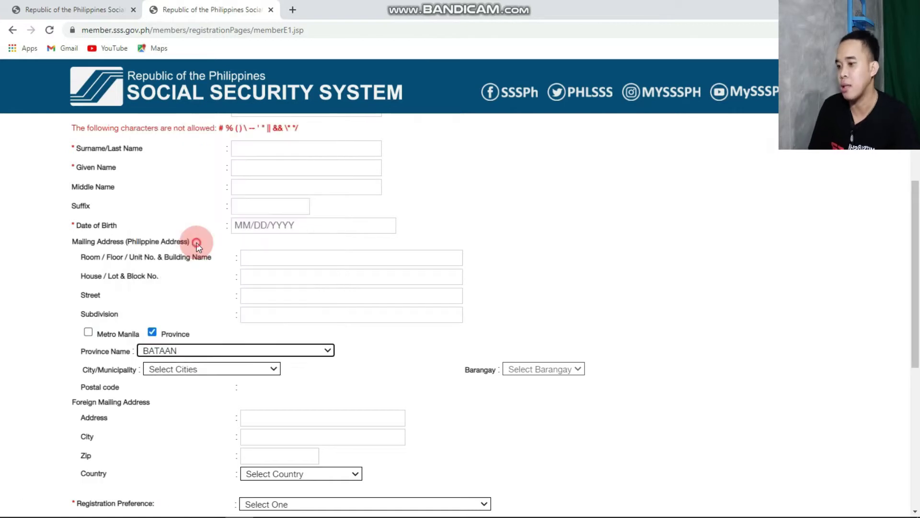
left_click(273, 369)
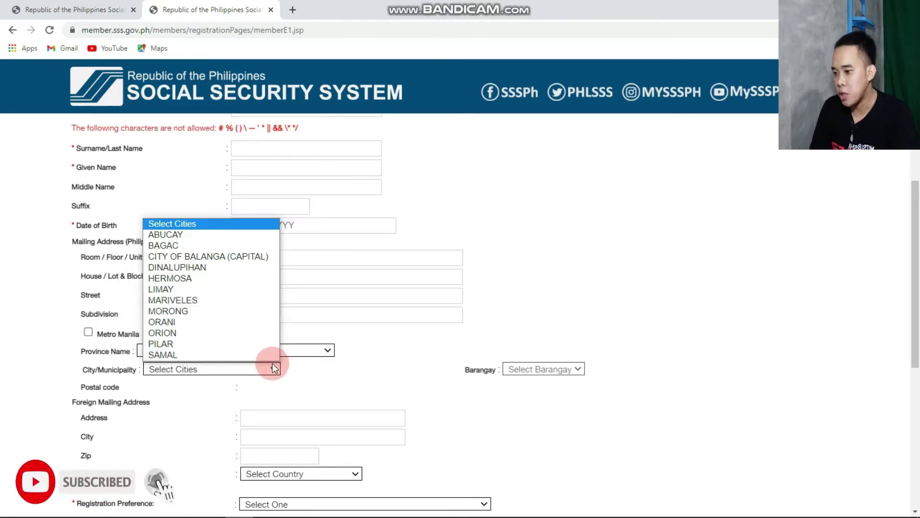
left_click(230, 287)
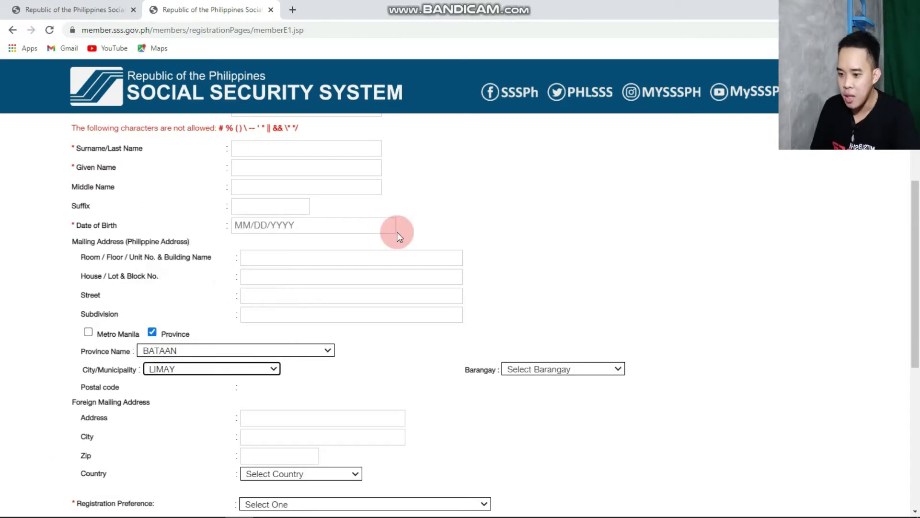
left_click(608, 372)
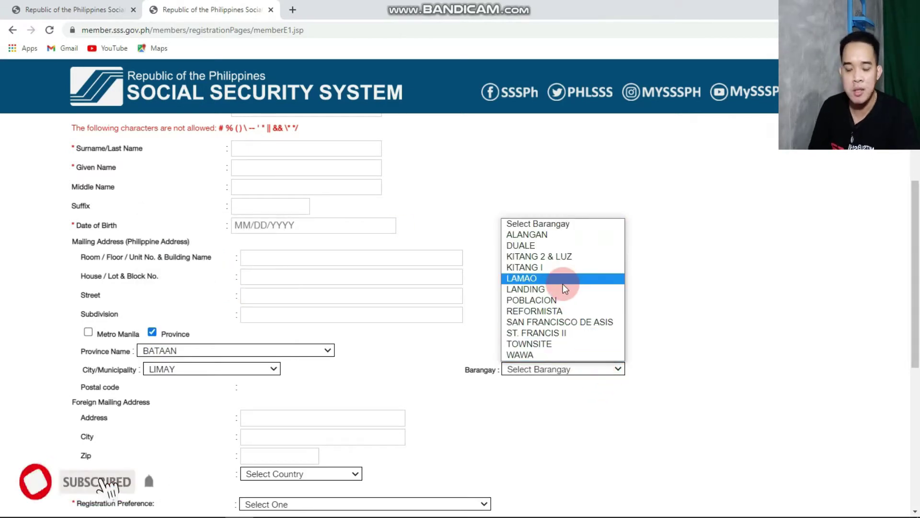
left_click(562, 283)
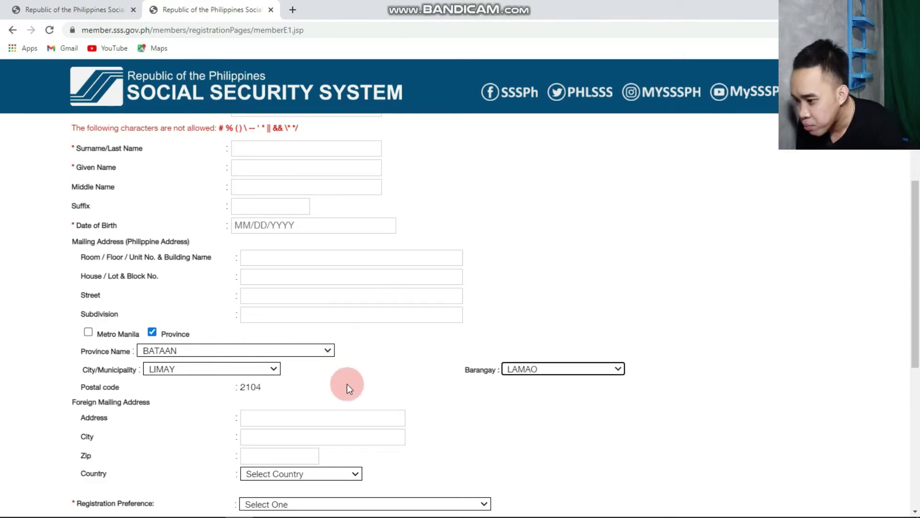
Set the registration preference to Mobile Number Registered in SSS and activate the mobile number field.
scroll(347, 386, "down", 3)
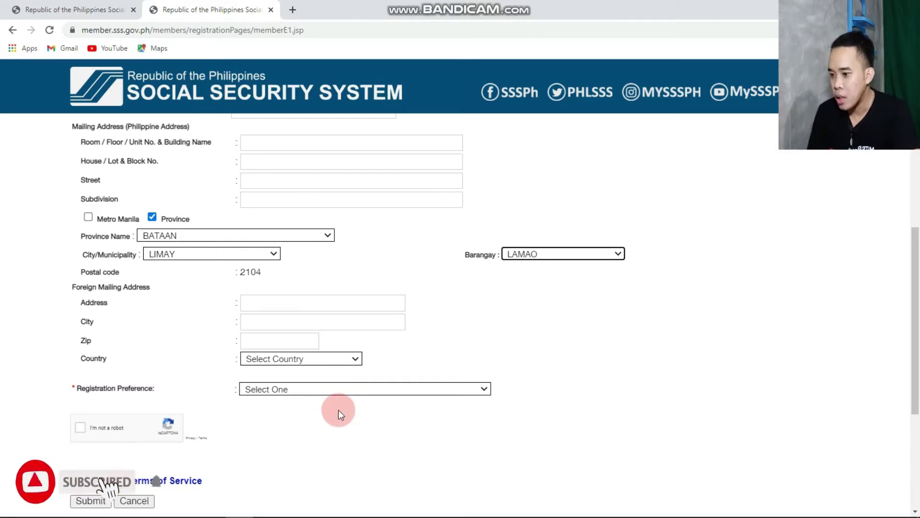
scroll(339, 409, "down", 2)
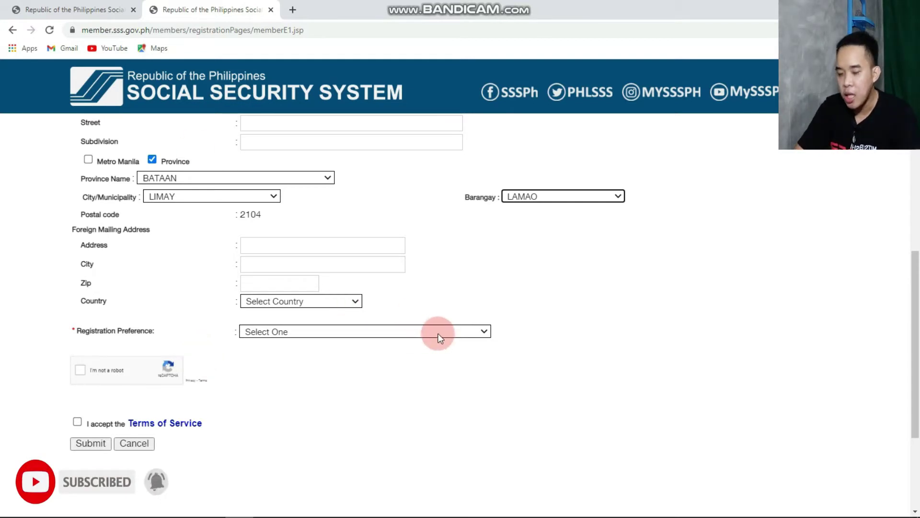
left_click(481, 331)
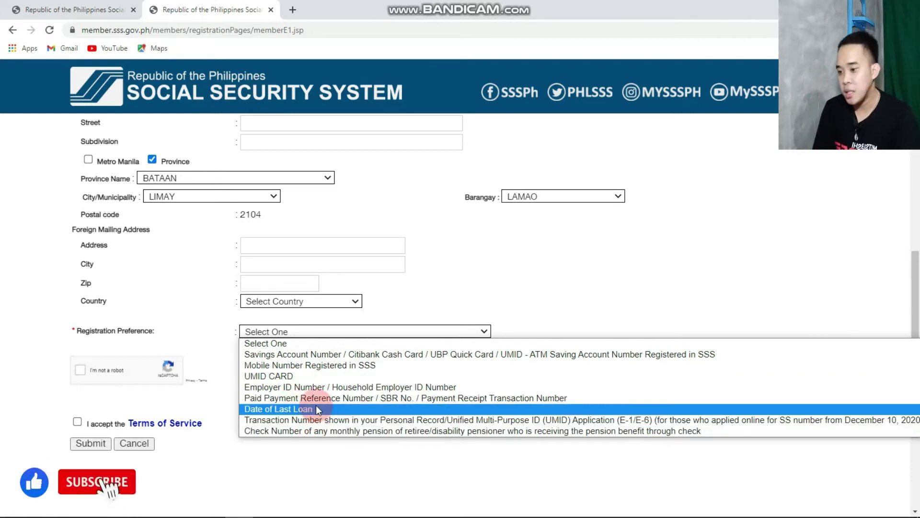
left_click(310, 368)
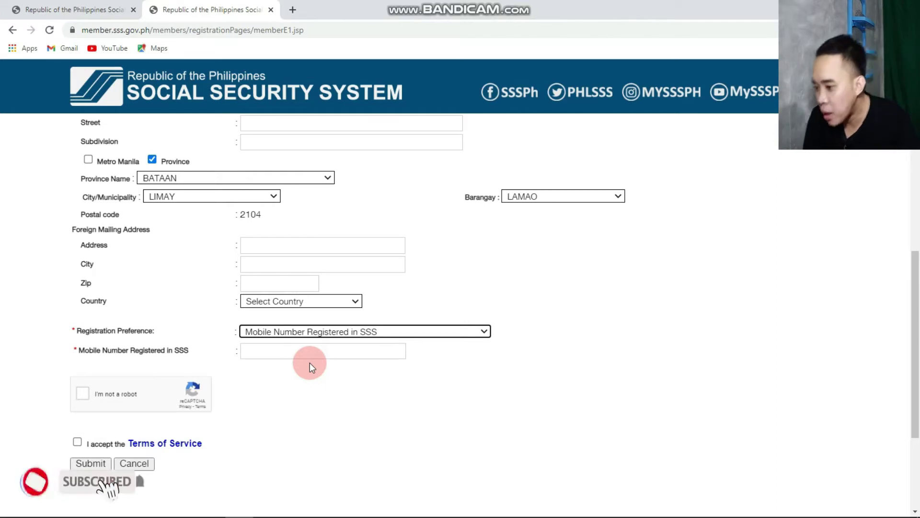
left_click(275, 351)
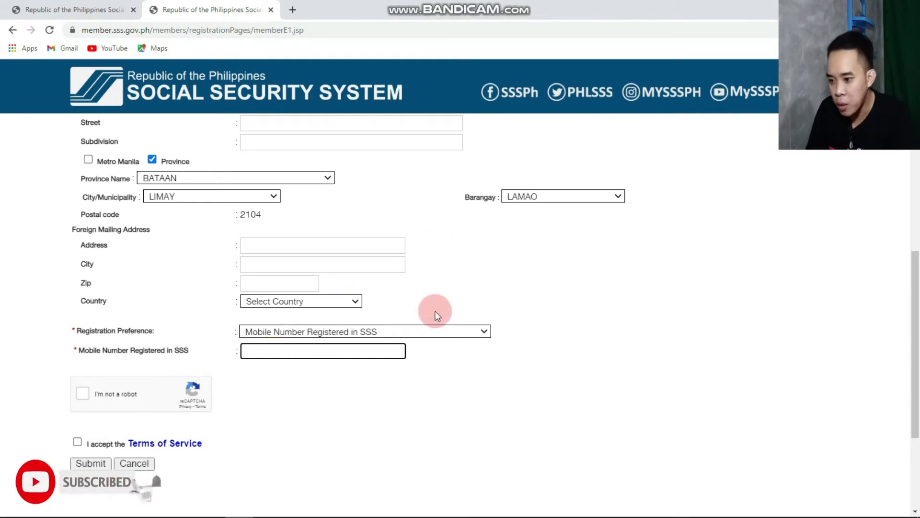
Set the registration preference to UMID CARD and go through its pin code and mother's maiden name fields.
left_click(486, 332)
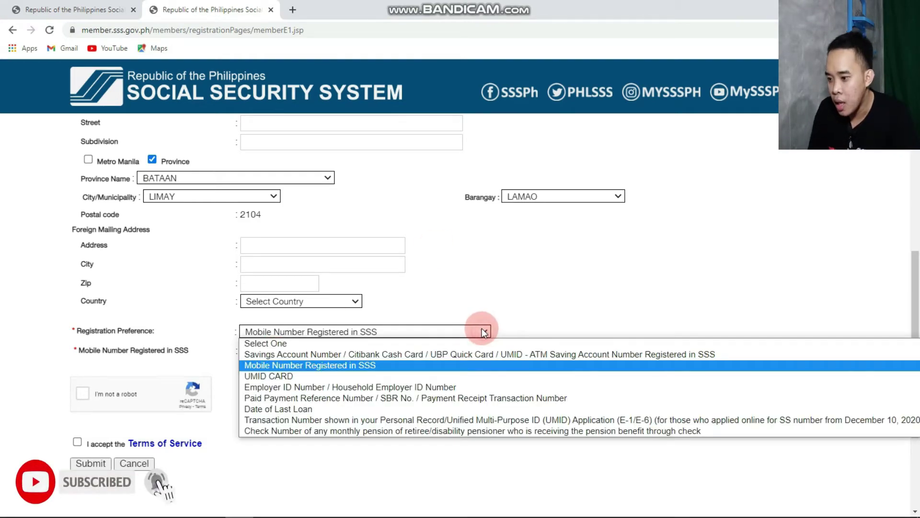
left_click(249, 376)
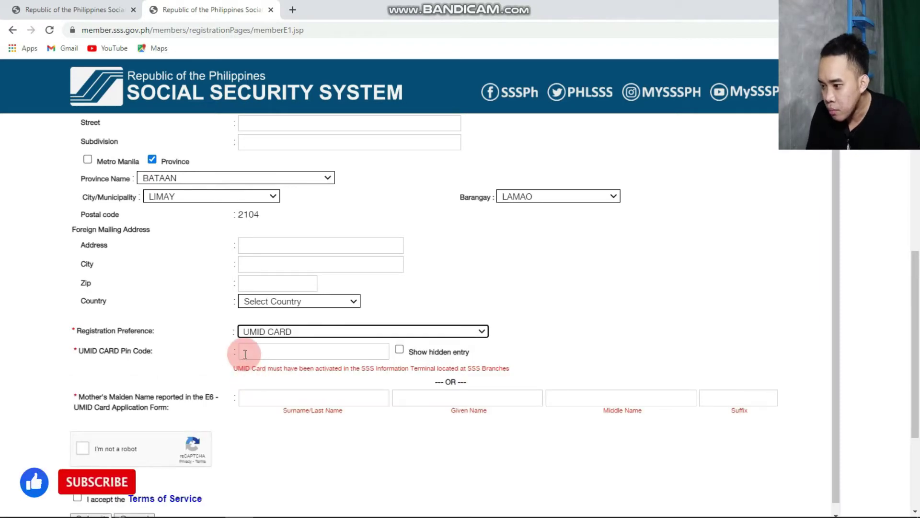
left_click(249, 353)
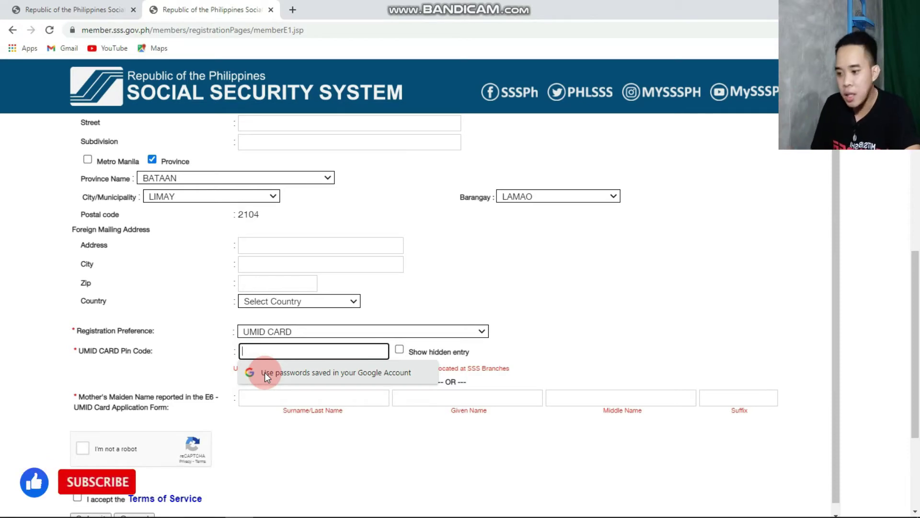
left_click(257, 401)
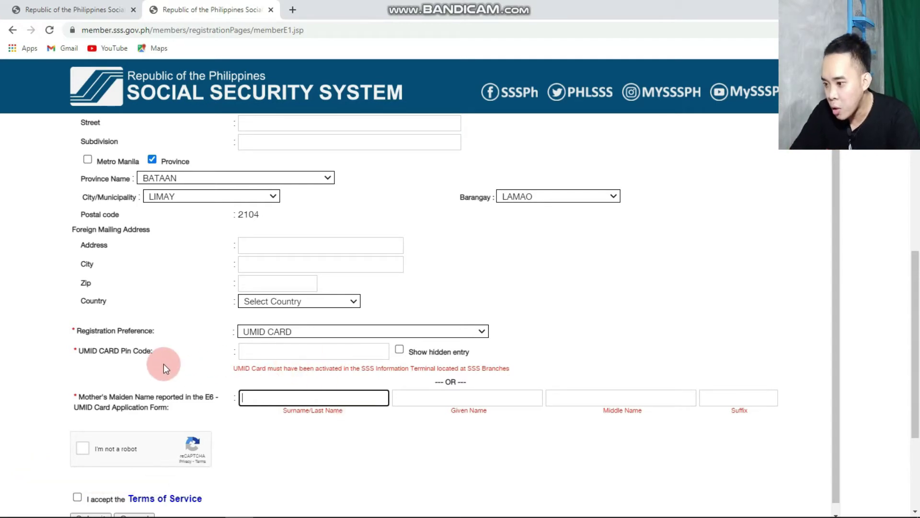
left_click(265, 349)
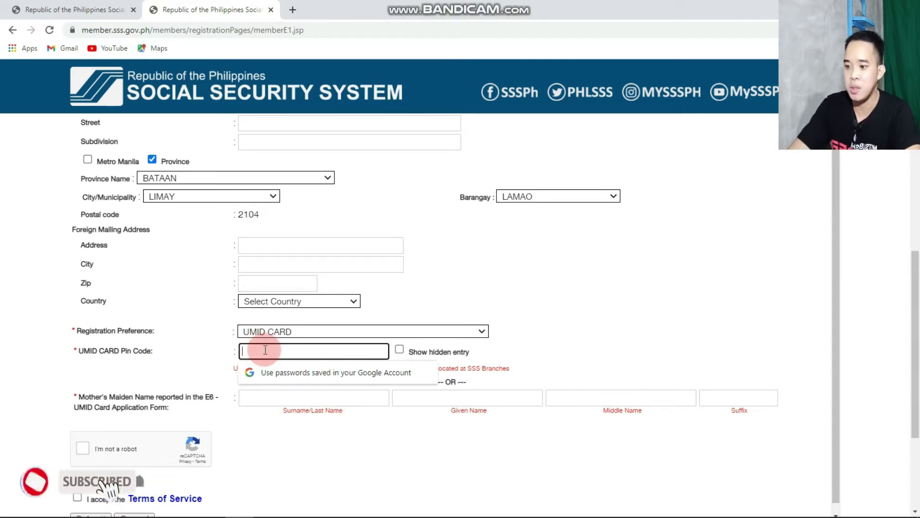
Complete the "I'm not a robot" verification of the registration form.
scroll(422, 387, "down", 1)
left_click(480, 326)
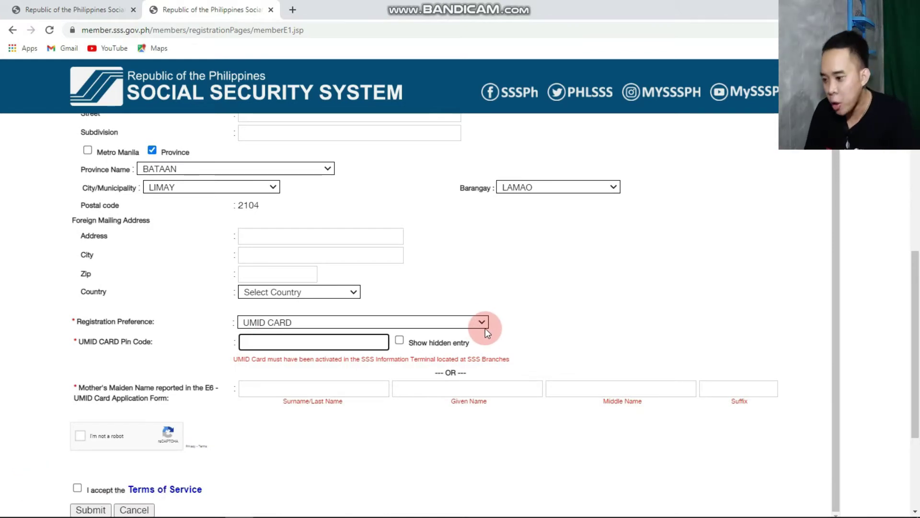
left_click(85, 439)
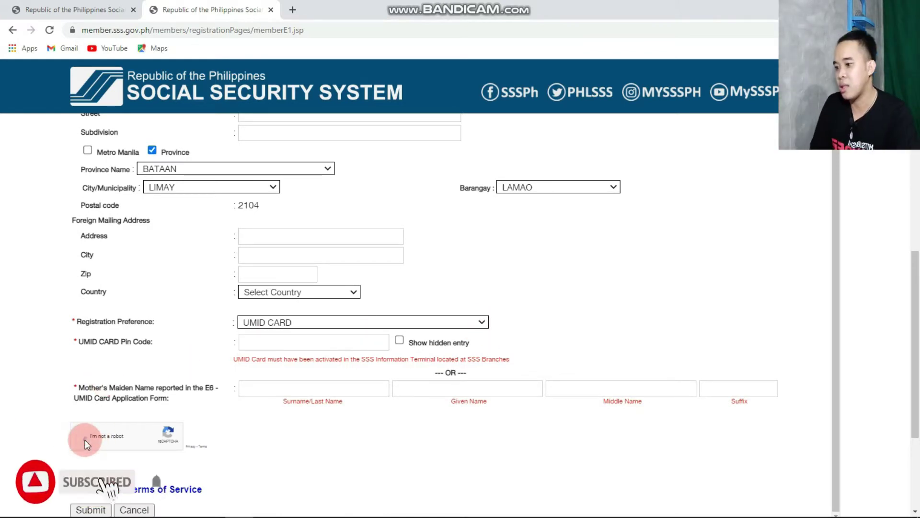
scroll(851, 390, "down", 1)
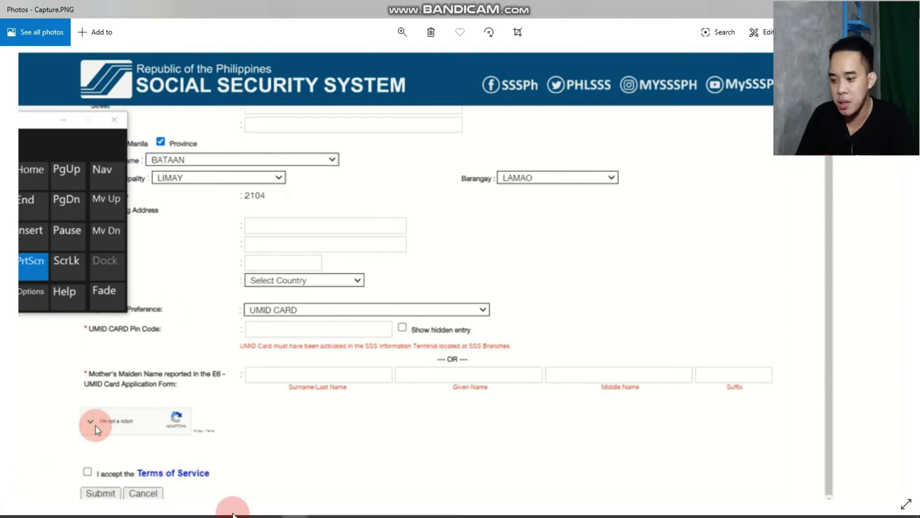
Switch to Photos and view the images of the send-information confirmation prompt and the registration submission message.
left_click(296, 507)
left_click(209, 450)
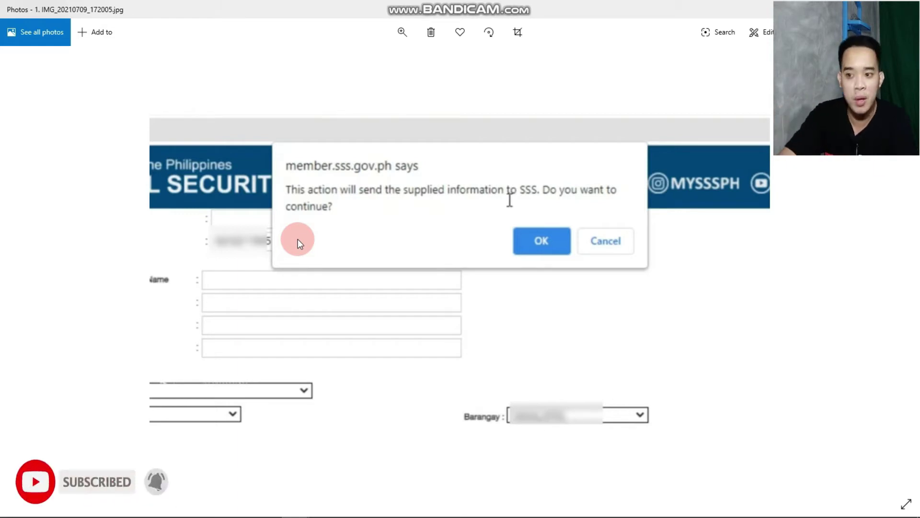
mouse_move(297, 507)
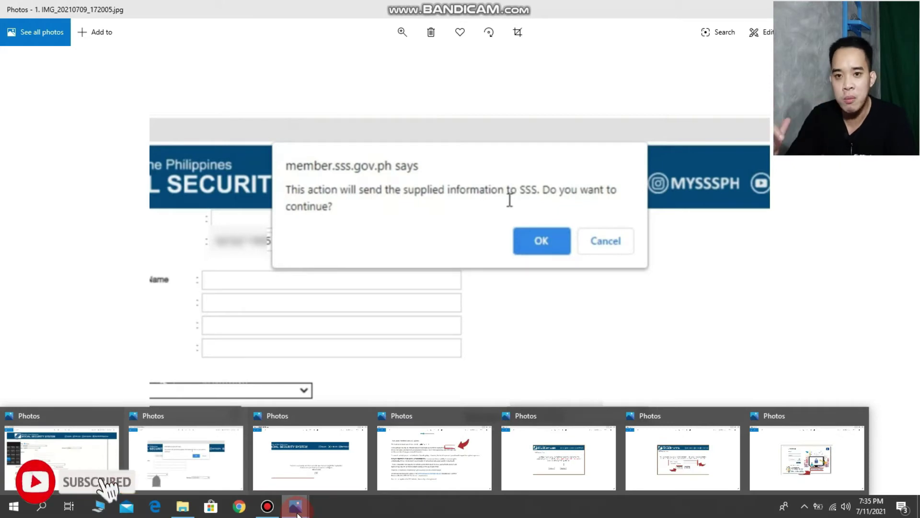
mouse_move(338, 462)
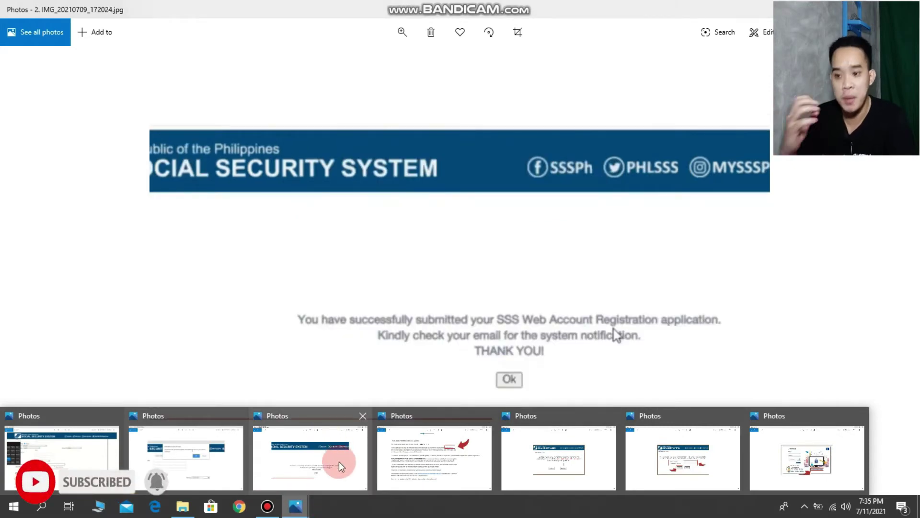
left_click(338, 462)
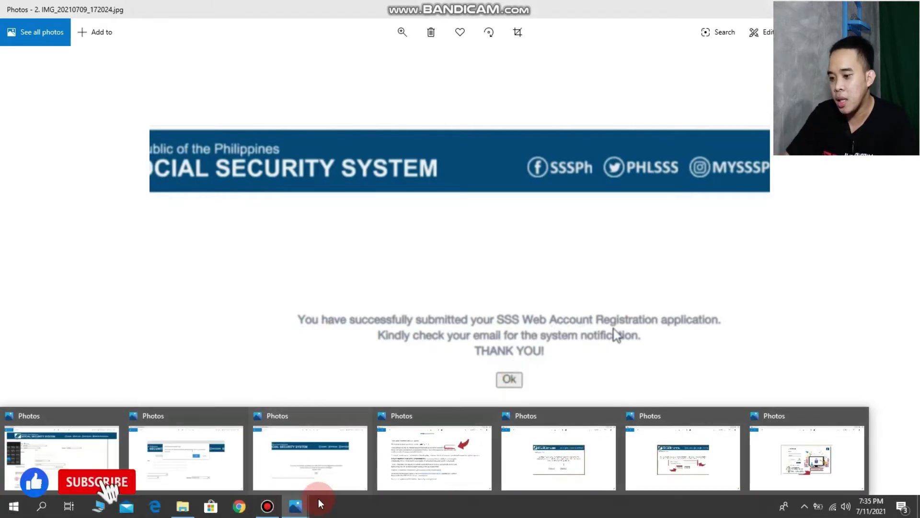
View the images of the account activation email, the CRN / SS Number check and the preferred password page.
left_click(435, 440)
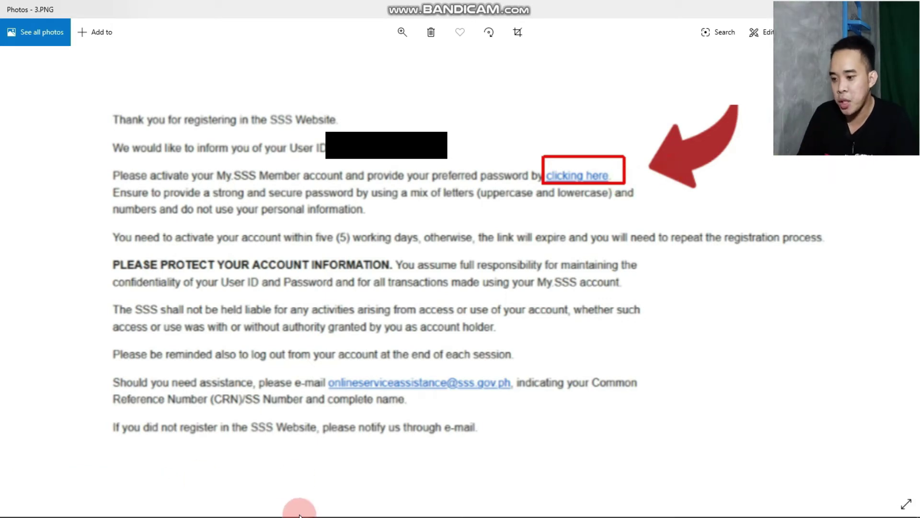
mouse_move(298, 507)
left_click(533, 455)
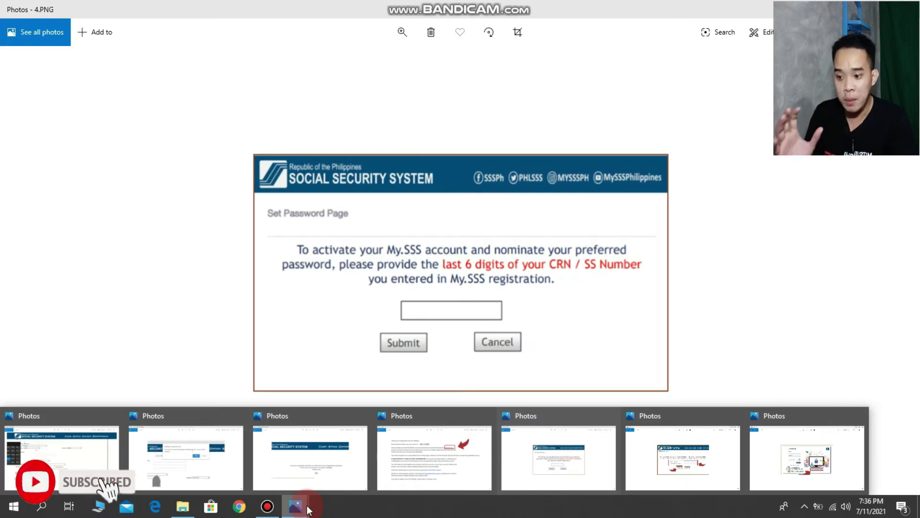
left_click(678, 460)
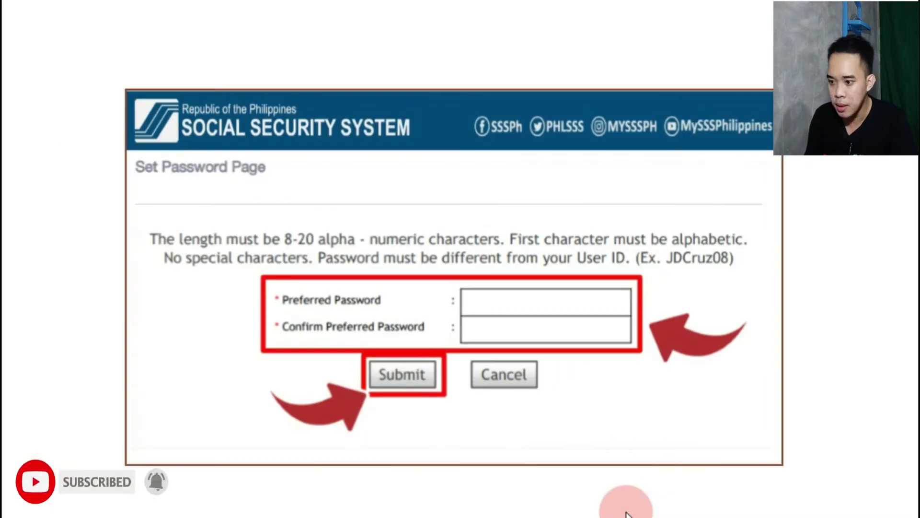